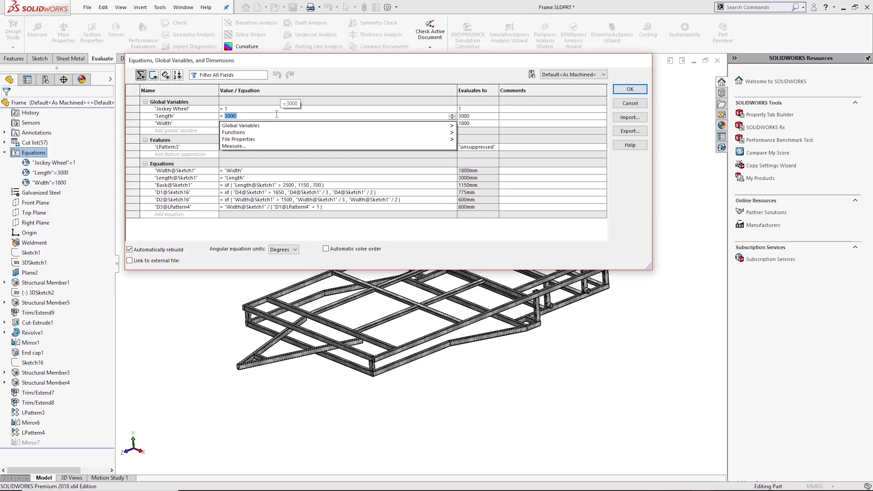
Step: Close the equation functions list on the Length variable, leaving Length at 3000
{"action": "key", "text": "Escape"}
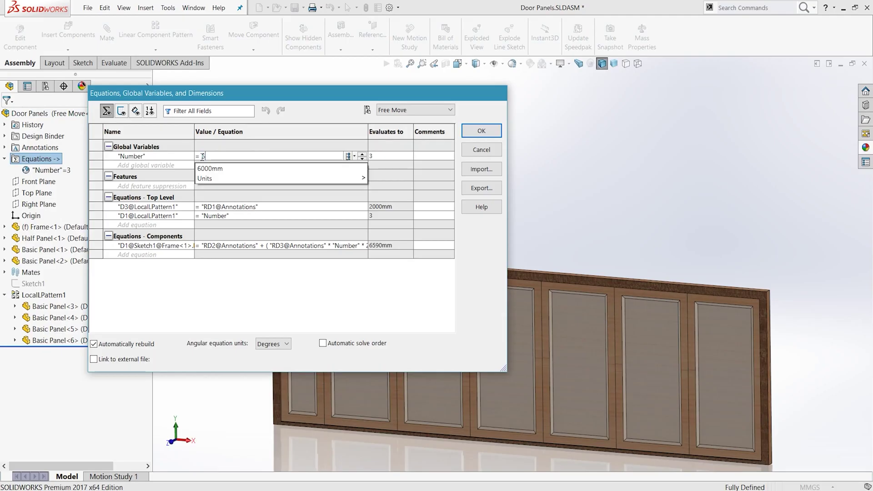
Step: Run the specification to show the iWAP107 Configurator form with its hardware options
{"action": "key", "text": "Return"}
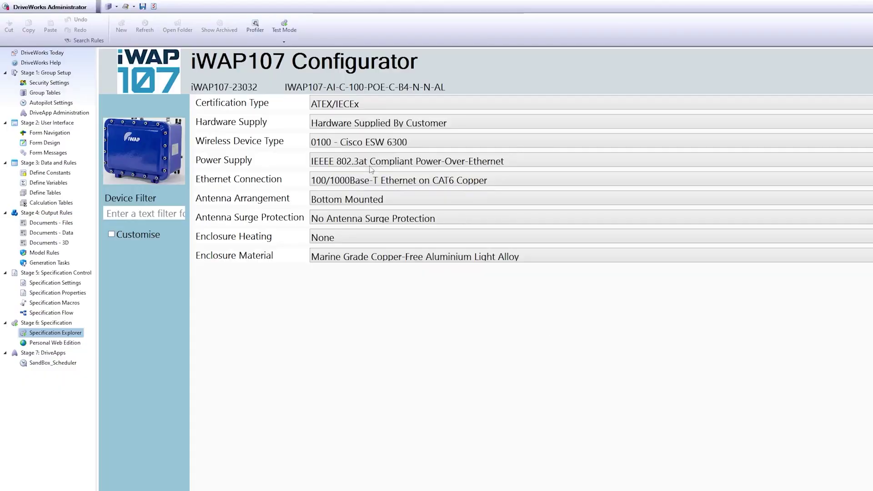
Step: Choose 120VAC as the iWAP107 configuration's Power Supply
{"action": "left_click", "coordinate": [386, 168]}
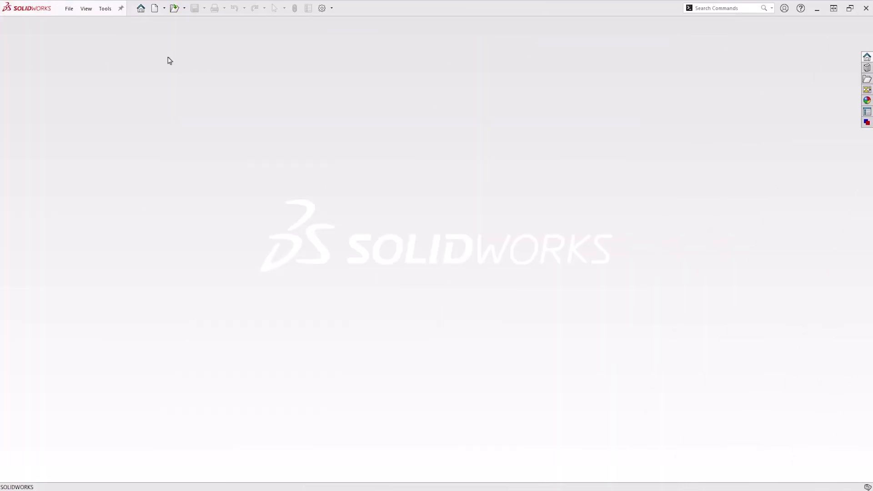
Step: Create a new part from the DriveWorks Templates' DW Part template
{"action": "left_click", "coordinate": [155, 11]}
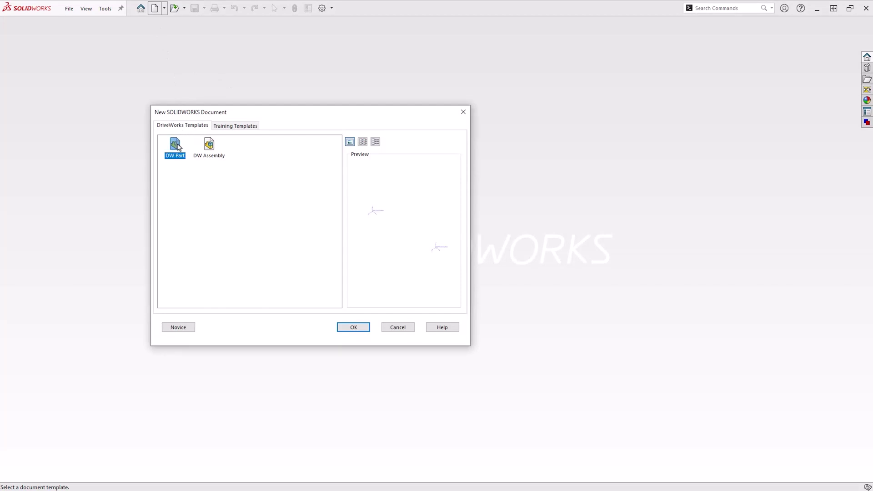
{"action": "left_click", "coordinate": [356, 331]}
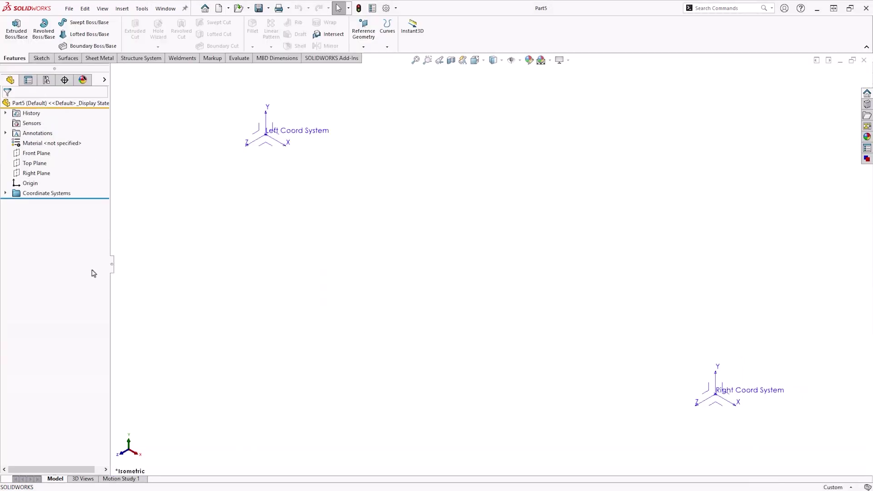
Step: Inspect the new part's Left and Right coordinate systems and its custom file properties
{"action": "left_click", "coordinate": [5, 195]}
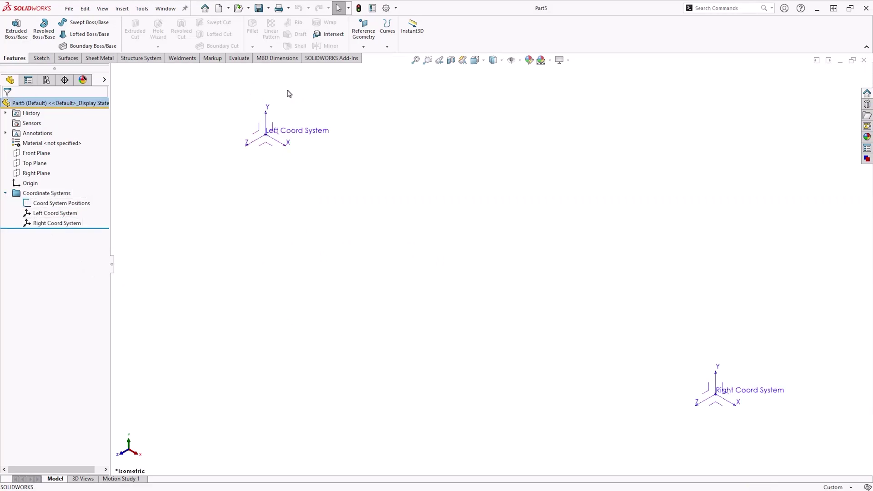
{"action": "left_click", "coordinate": [373, 9]}
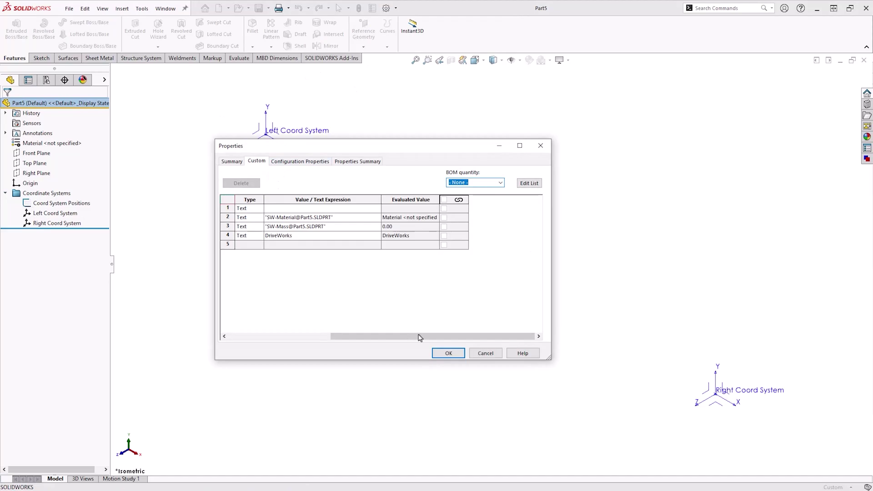
{"action": "left_click", "coordinate": [448, 353]}
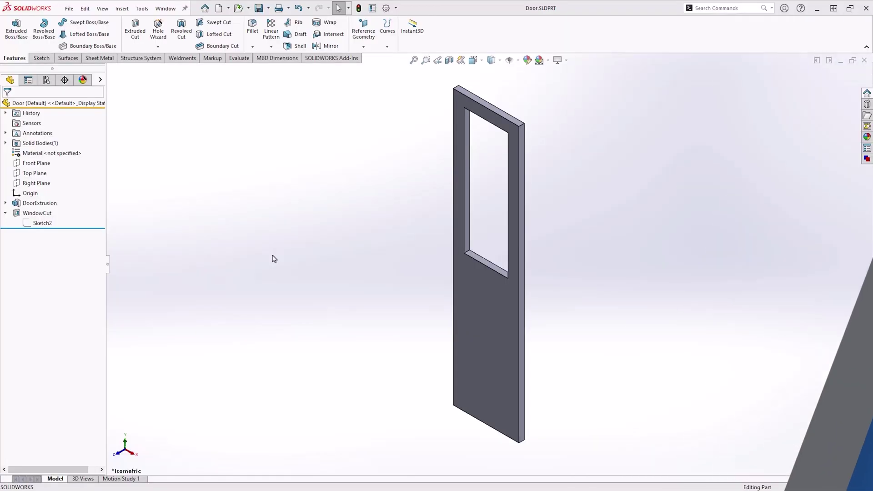
Step: Change the DoorExtrusion's DoorHeight dimension to 2000 mm
{"action": "left_click", "coordinate": [48, 204]}
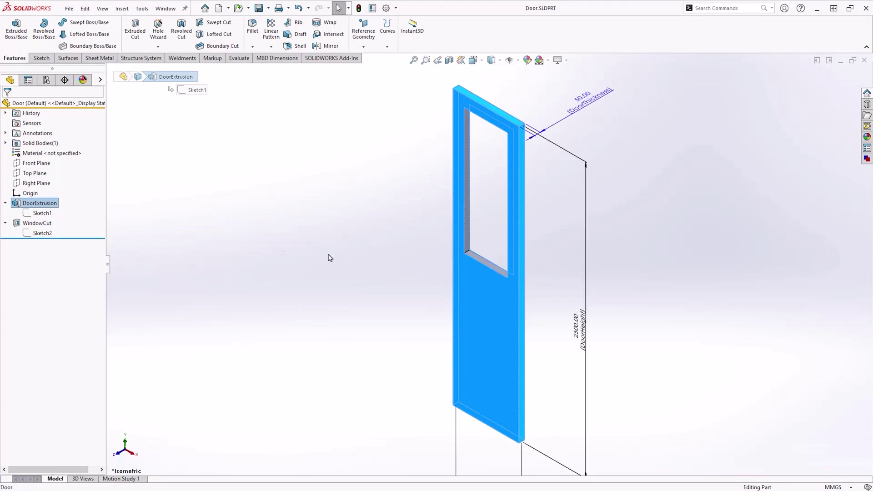
{"action": "double_click", "coordinate": [589, 328]}
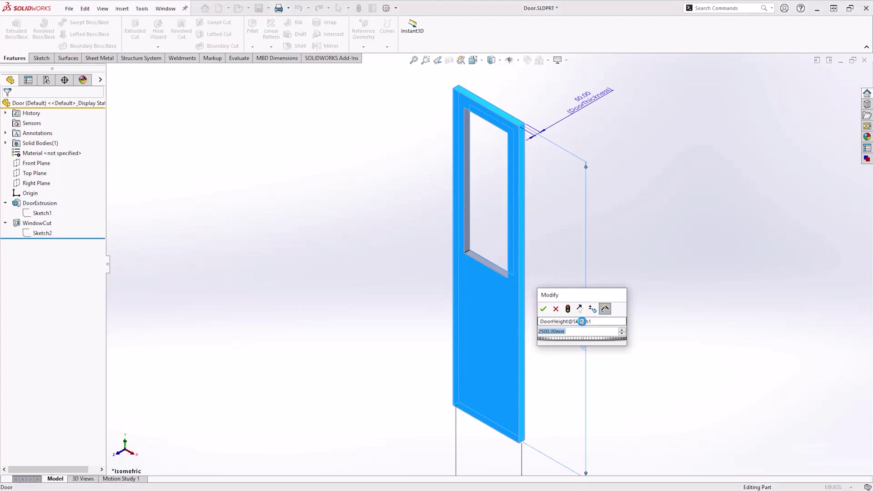
{"action": "type", "text": "20"}
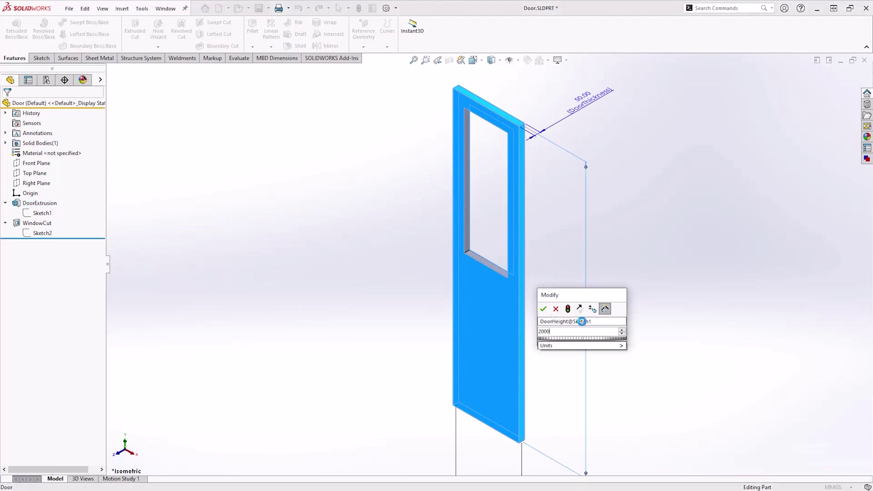
{"action": "type", "text": "00"}
{"action": "key", "text": "Return"}
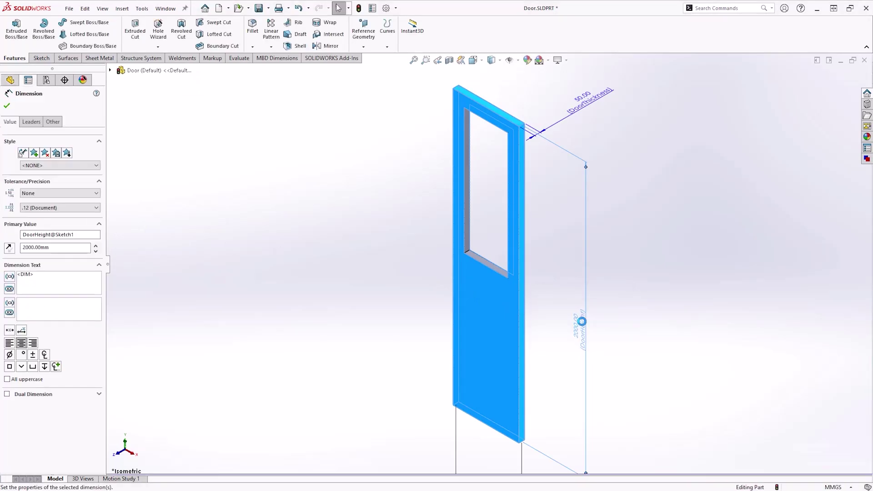
{"action": "key", "text": "Escape"}
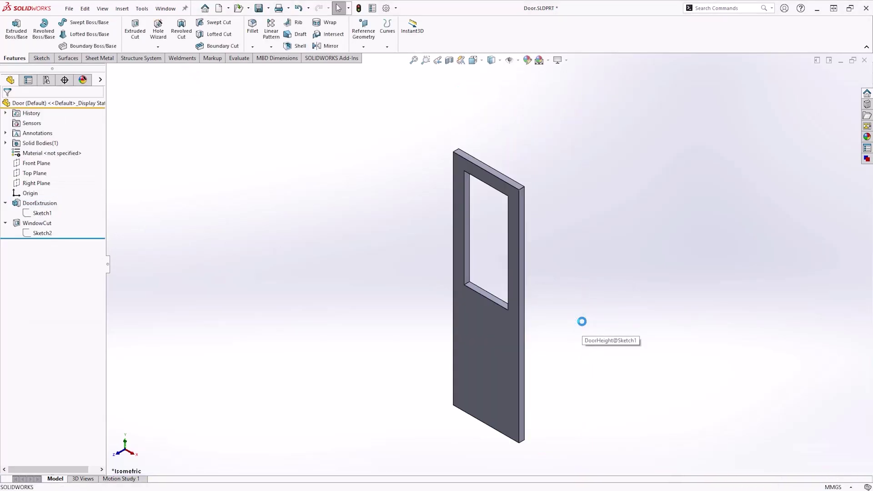
Step: Enter a new, larger DoorThickness value in place of 50 mm
{"action": "left_click", "coordinate": [53, 205]}
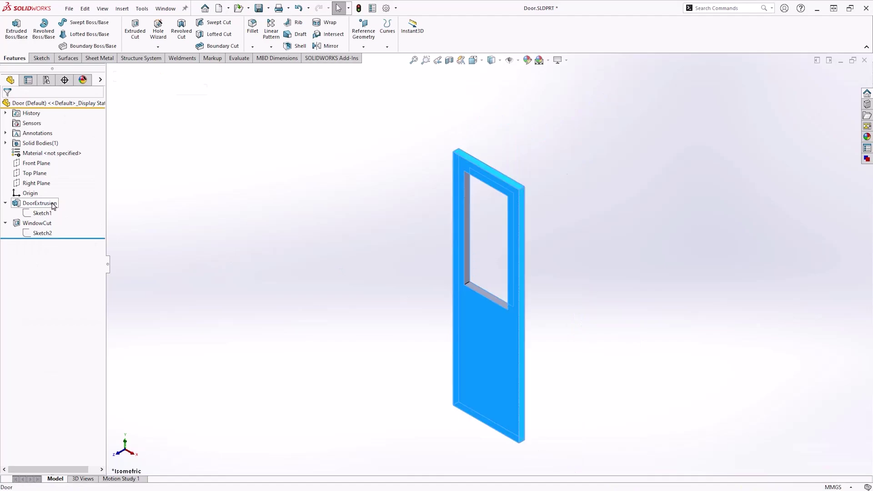
{"action": "double_click", "coordinate": [53, 205]}
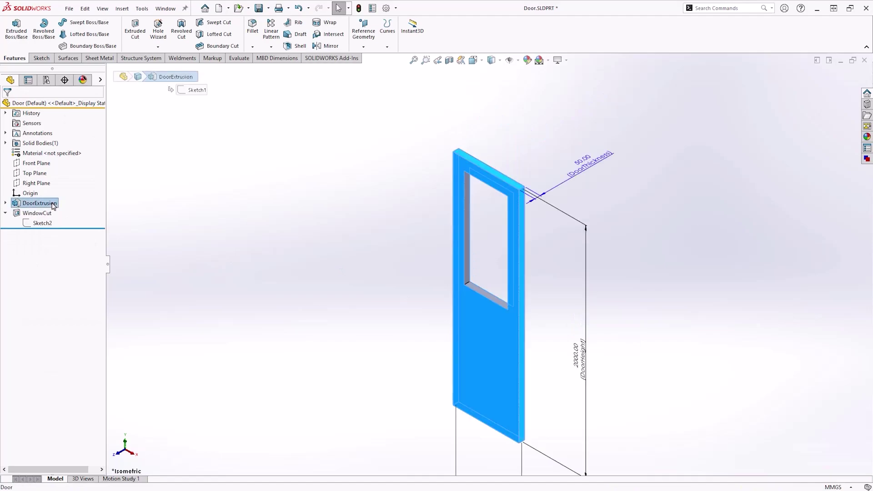
{"action": "double_click", "coordinate": [594, 168]}
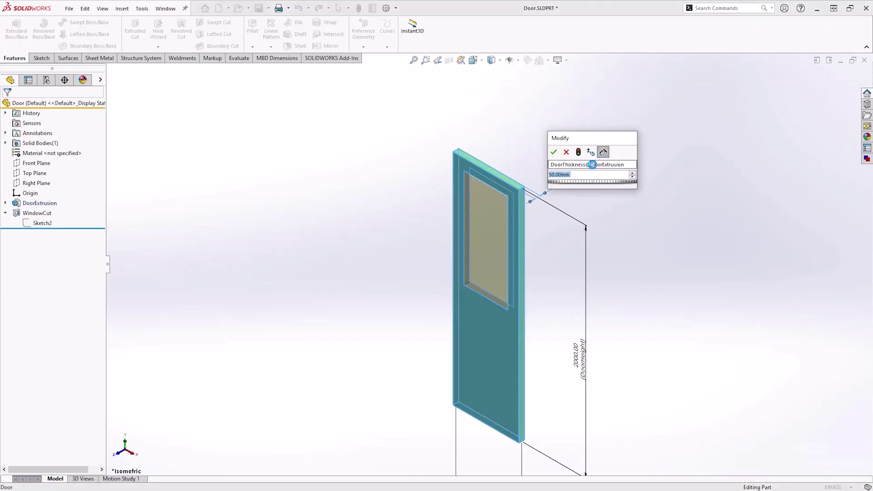
{"action": "type", "text": "1"}
{"action": "key", "text": "Return"}
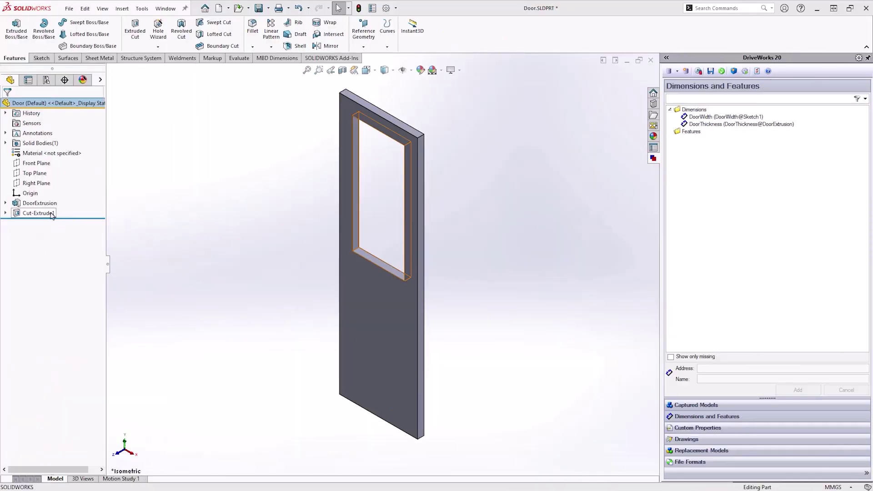
Step: Rename Cut-Extrude1 to WindowCut and add it as a DriveWorks captured feature
{"action": "double_click", "coordinate": [39, 213]}
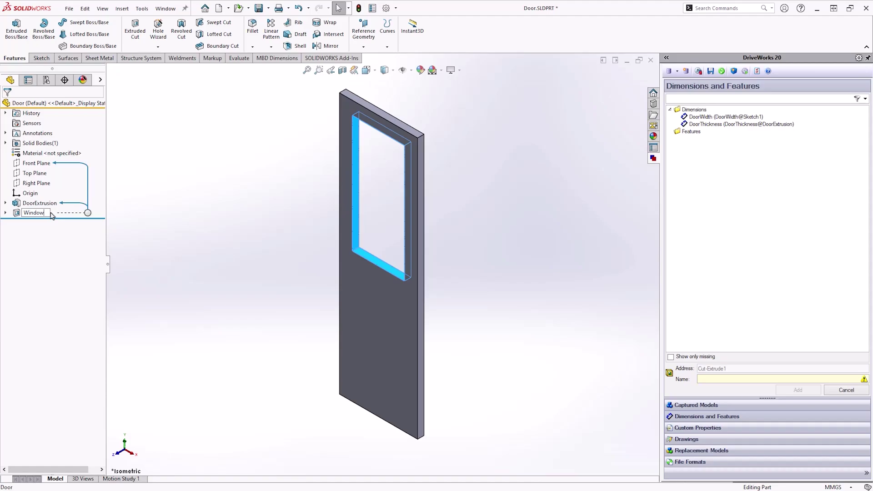
{"action": "key", "text": "Return"}
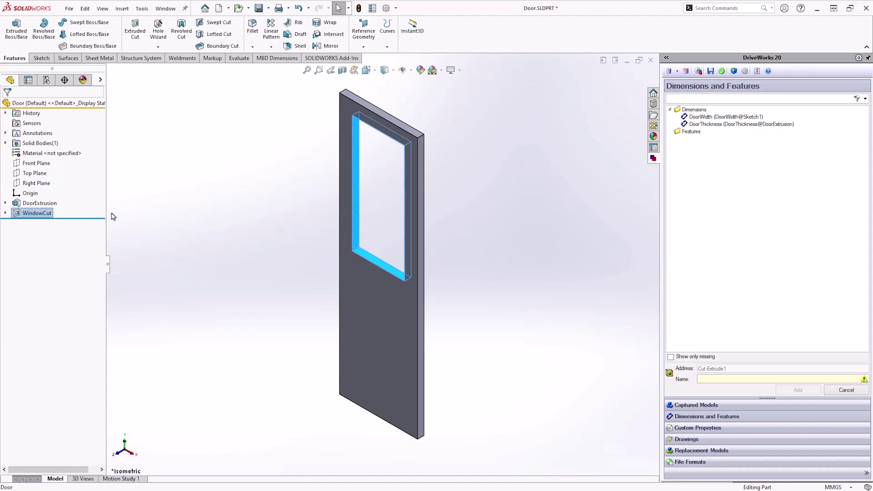
{"action": "left_click", "coordinate": [122, 217]}
{"action": "left_click", "coordinate": [38, 213]}
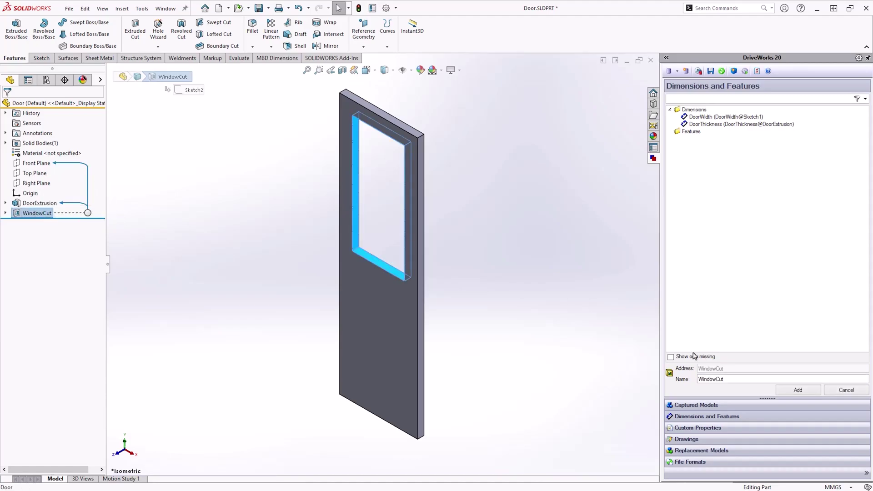
{"action": "double_click", "coordinate": [733, 378]}
{"action": "left_click", "coordinate": [799, 390]}
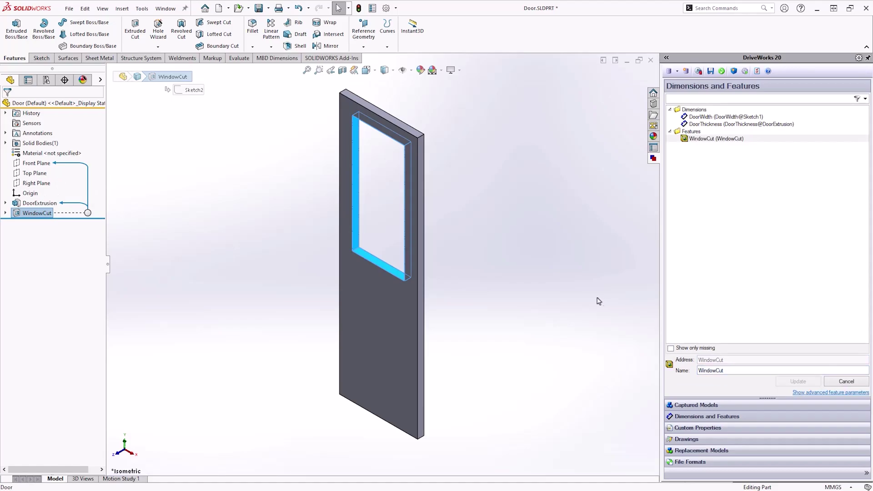
Step: Add the 2000.00 DoorHeight dimension to DriveWorks' captured dimensions
{"action": "left_click", "coordinate": [23, 204]}
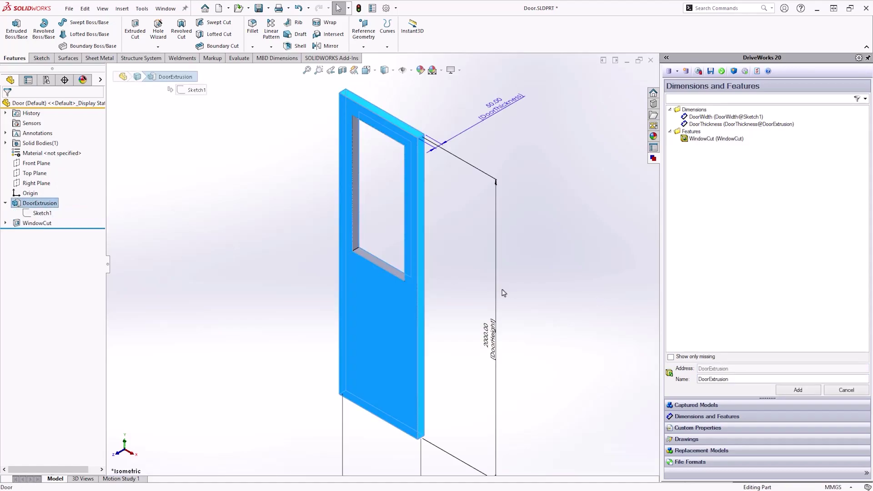
{"action": "left_click", "coordinate": [499, 336]}
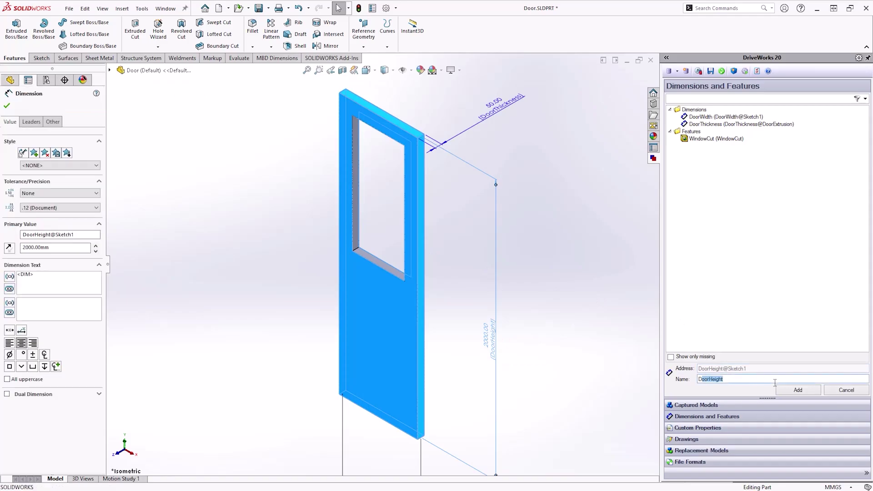
{"action": "left_click", "coordinate": [793, 390]}
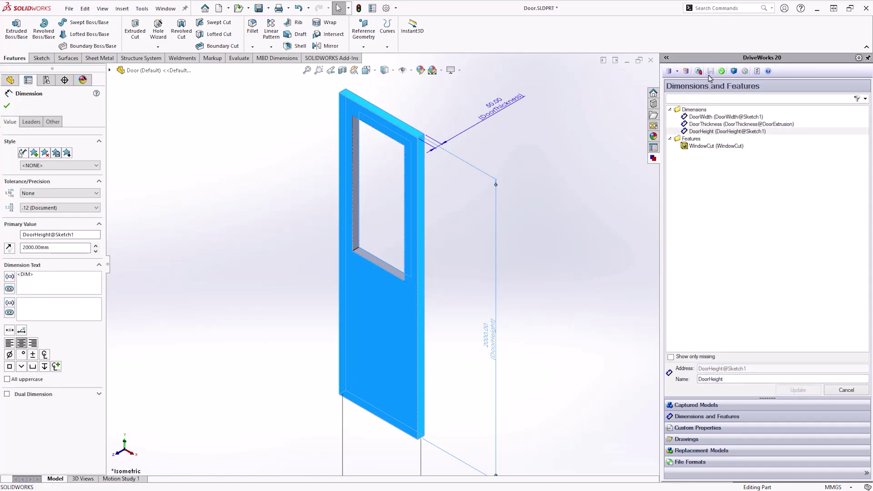
{"action": "left_click", "coordinate": [446, 104]}
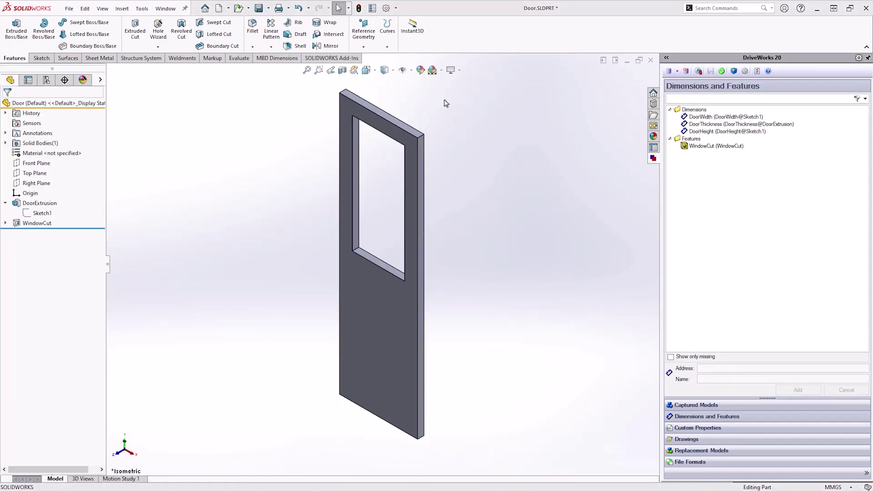
{"action": "left_click", "coordinate": [386, 8]}
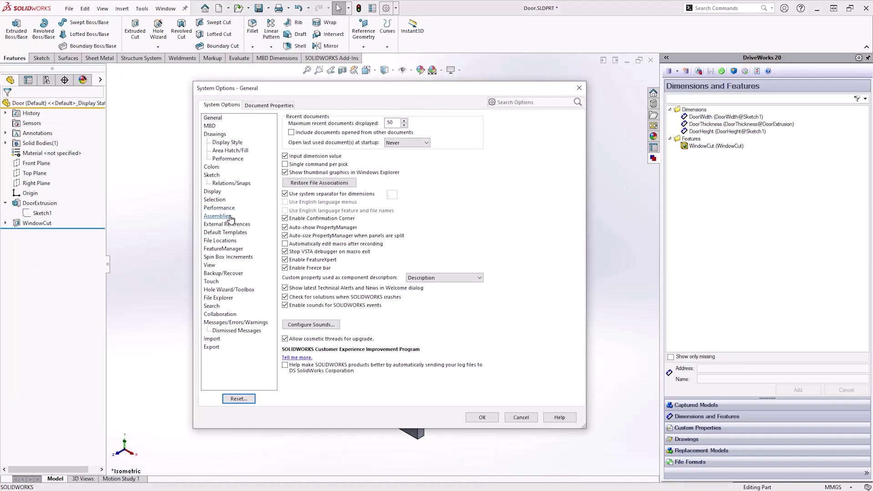
{"action": "left_click", "coordinate": [223, 249]}
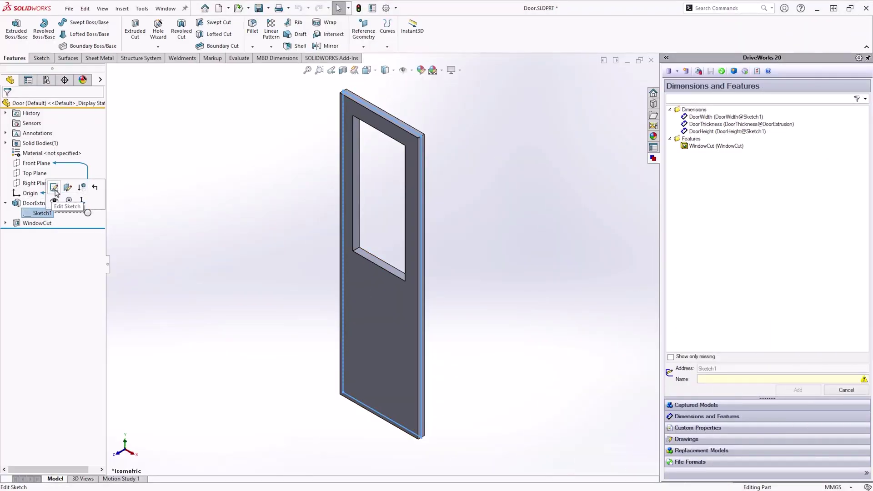
{"action": "left_click", "coordinate": [55, 188]}
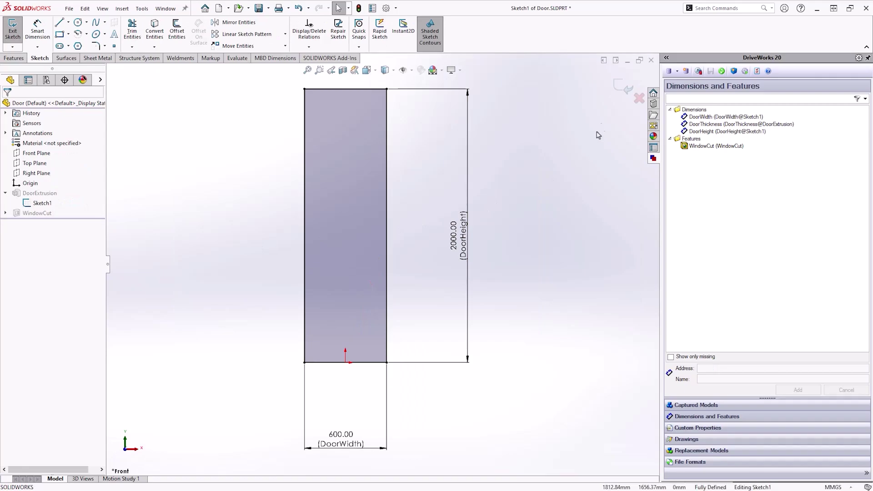
{"action": "left_click", "coordinate": [622, 87]}
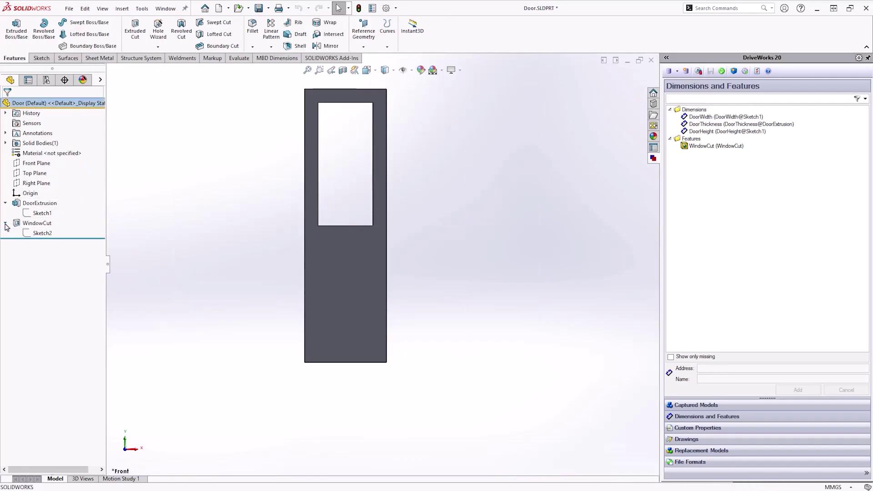
{"action": "left_click", "coordinate": [43, 235]}
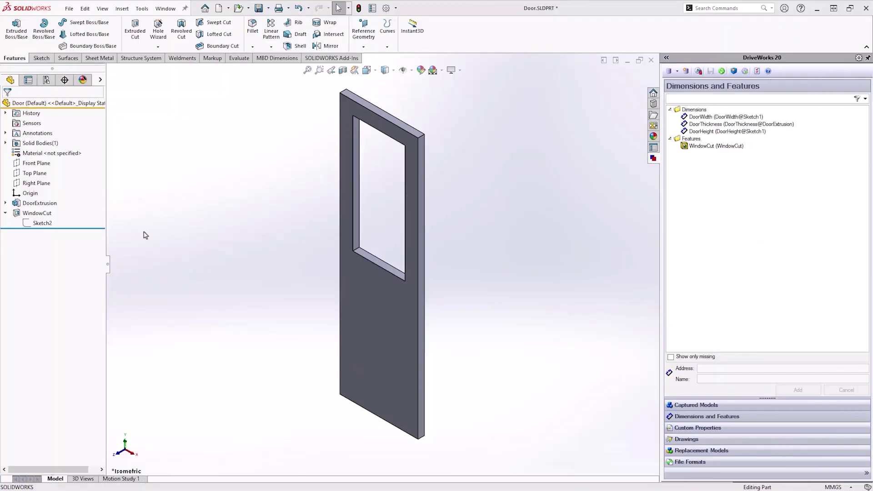
Step: Move the window sketch (Sketch2) onto the Front Plane
{"action": "right_click", "coordinate": [49, 224]}
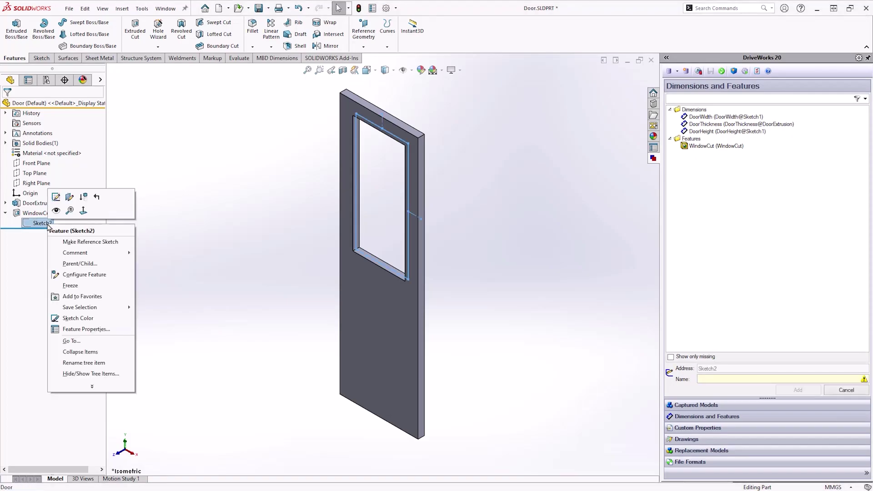
{"action": "left_click", "coordinate": [68, 198]}
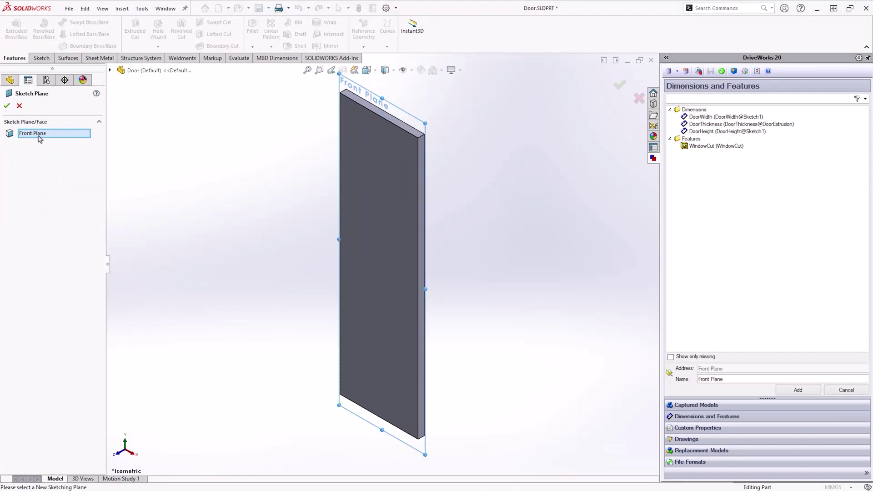
{"action": "left_click", "coordinate": [7, 106]}
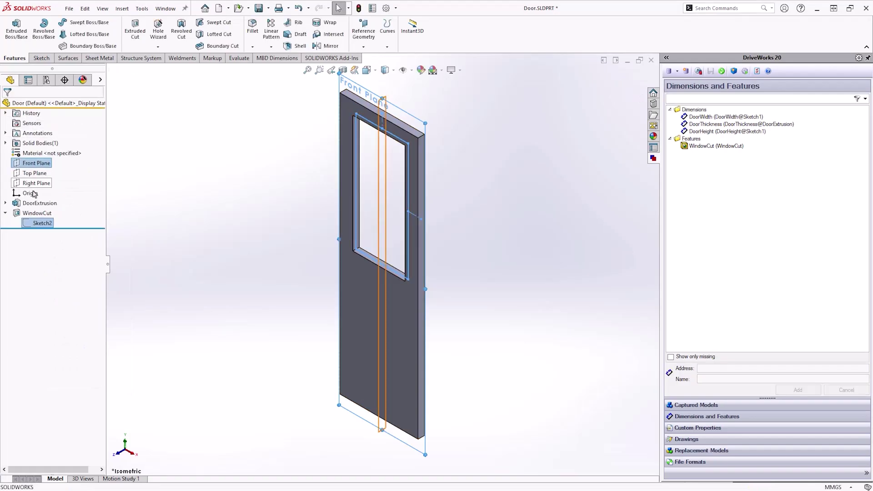
Step: Set WindowCut's Direction 1 end condition to Through All - Both
{"action": "right_click", "coordinate": [36, 213]}
{"action": "left_click", "coordinate": [41, 185]}
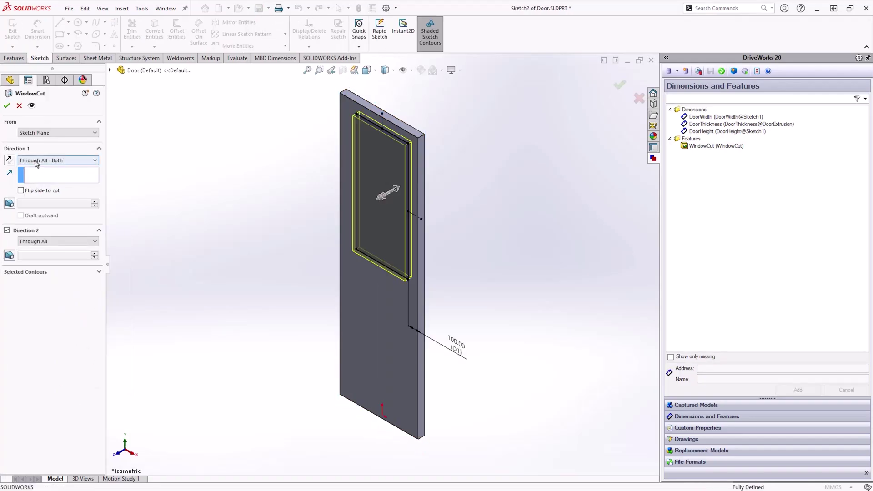
{"action": "left_click", "coordinate": [38, 161]}
{"action": "left_click", "coordinate": [36, 180]}
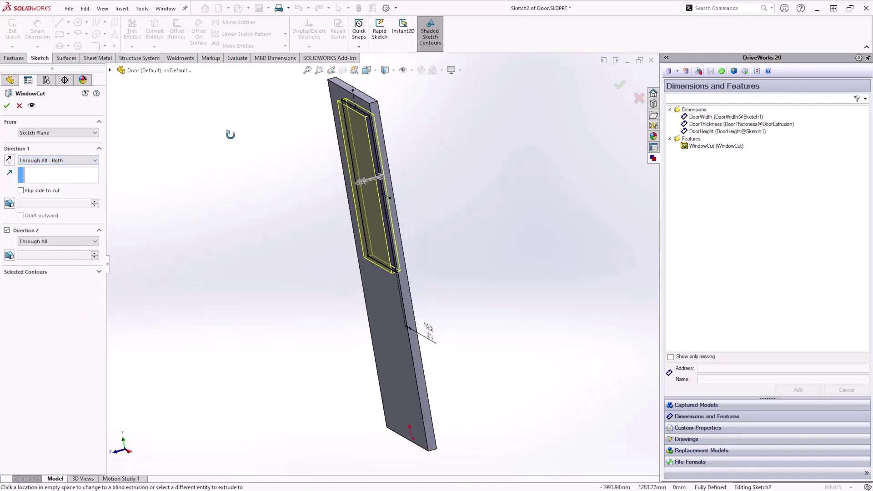
{"action": "left_click", "coordinate": [7, 106]}
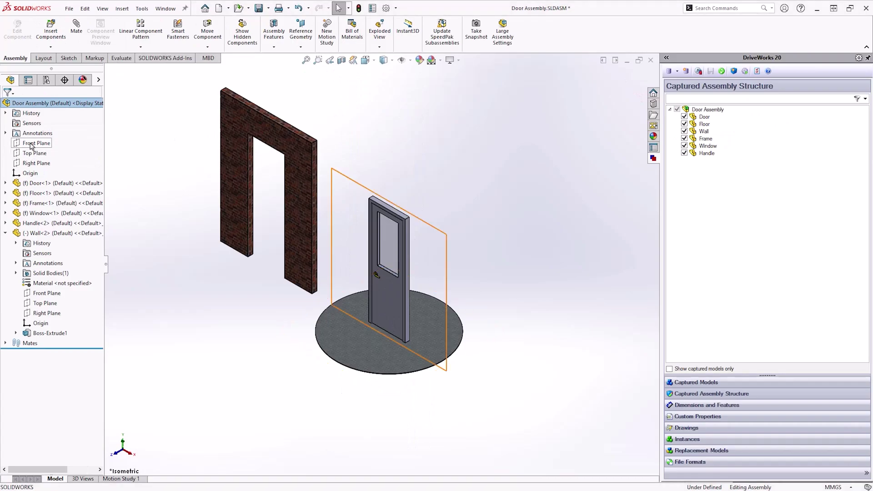
Step: Mate the Wall's Front Plane coincident with the assembly's Front Plane
{"action": "left_click", "coordinate": [36, 143]}
{"action": "left_click", "coordinate": [40, 294], "text": "ctrl"}
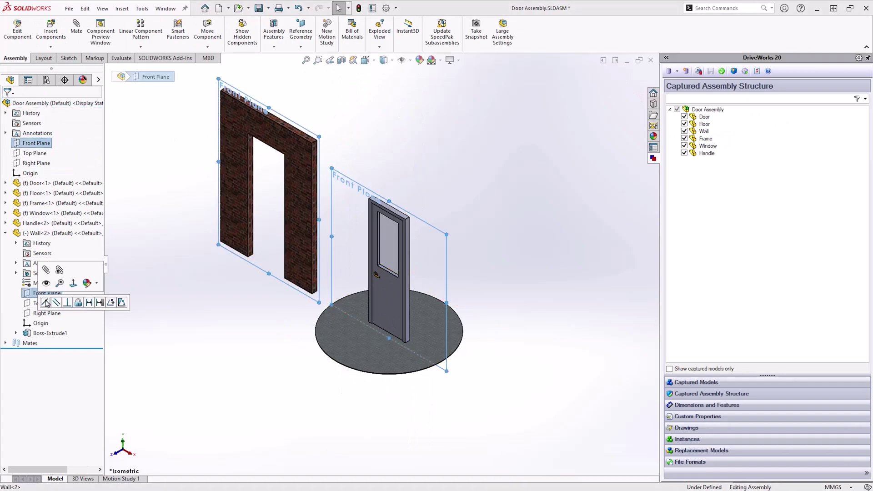
{"action": "left_click", "coordinate": [45, 302]}
{"action": "left_click", "coordinate": [30, 153]}
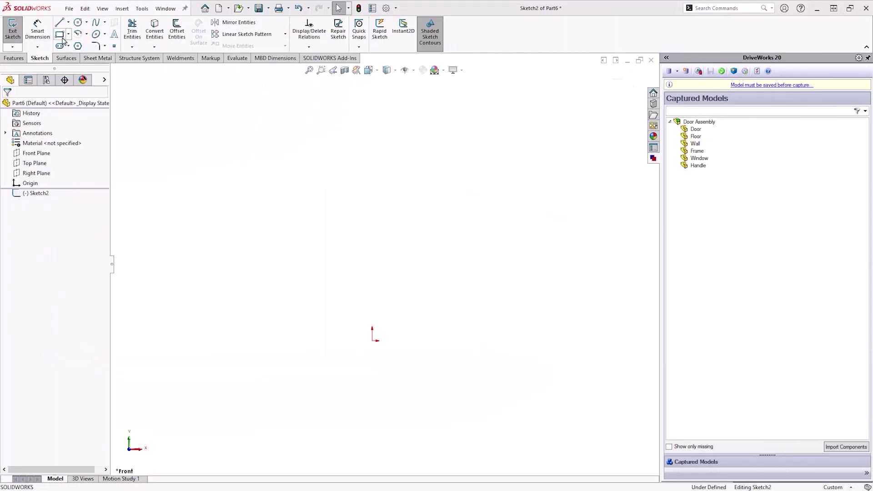
Step: Draw a corner rectangle and make its bottom-edge midpoint coincident with the origin
{"action": "left_click", "coordinate": [59, 34]}
{"action": "left_click", "coordinate": [380, 135]}
{"action": "key", "text": "Escape"}
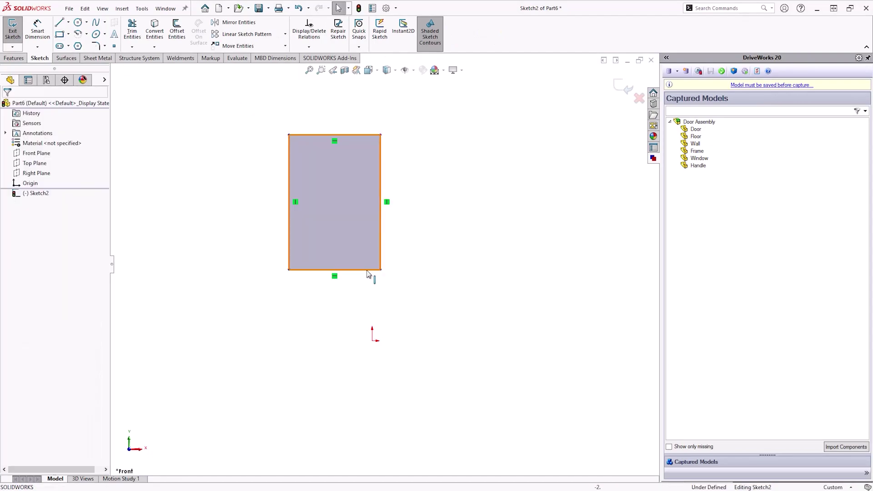
{"action": "left_click", "coordinate": [368, 270]}
{"action": "right_click", "coordinate": [368, 270]}
{"action": "left_click", "coordinate": [392, 288]}
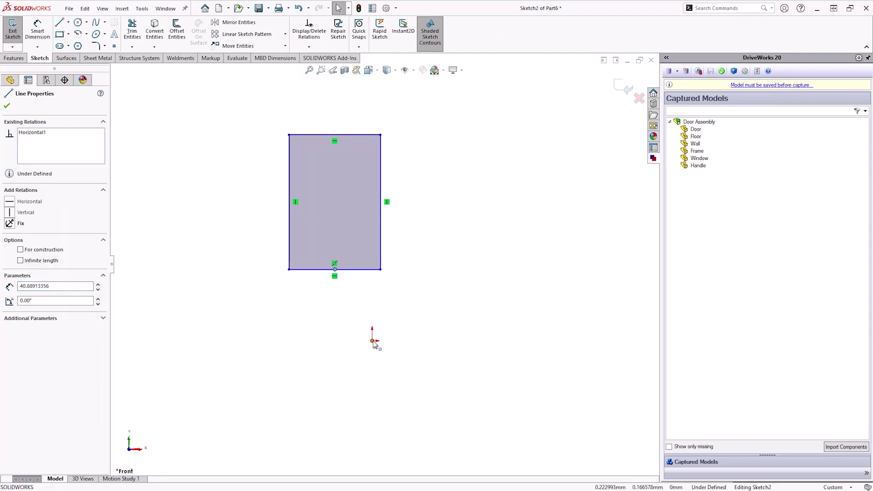
{"action": "left_click", "coordinate": [373, 341], "text": "ctrl"}
{"action": "left_click", "coordinate": [425, 302]}
{"action": "key", "text": "Escape"}
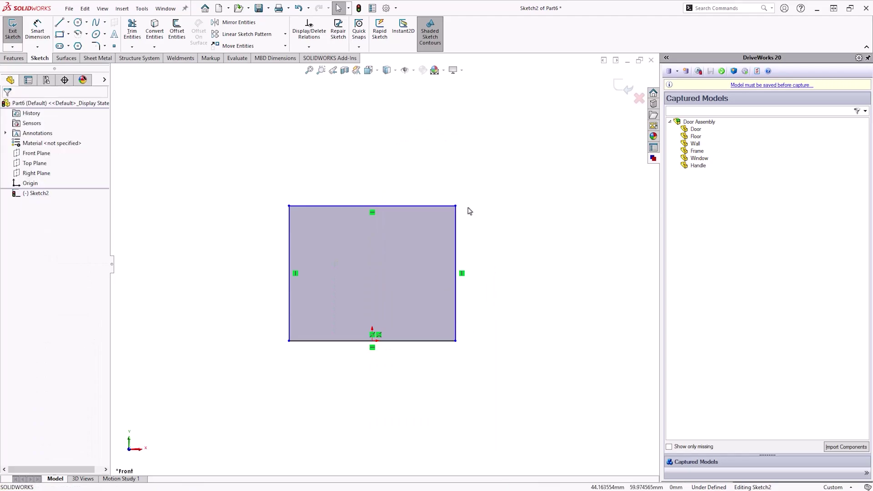
Step: Dimension the rectangle 2000 tall and 600 wide, then exit the sketch
{"action": "left_click_drag", "start_coordinate": [456, 206], "coordinate": [452, 151]}
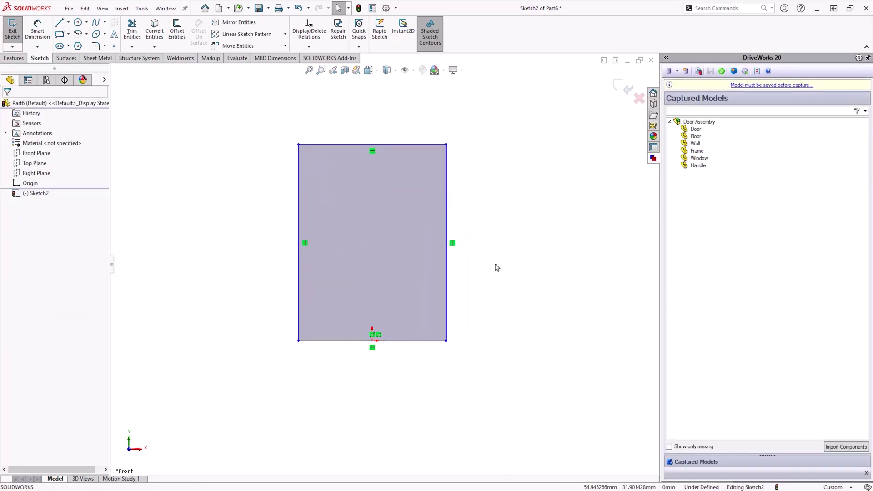
{"action": "left_click", "coordinate": [446, 229]}
{"action": "left_click", "coordinate": [500, 230]}
{"action": "type", "text": "2000"}
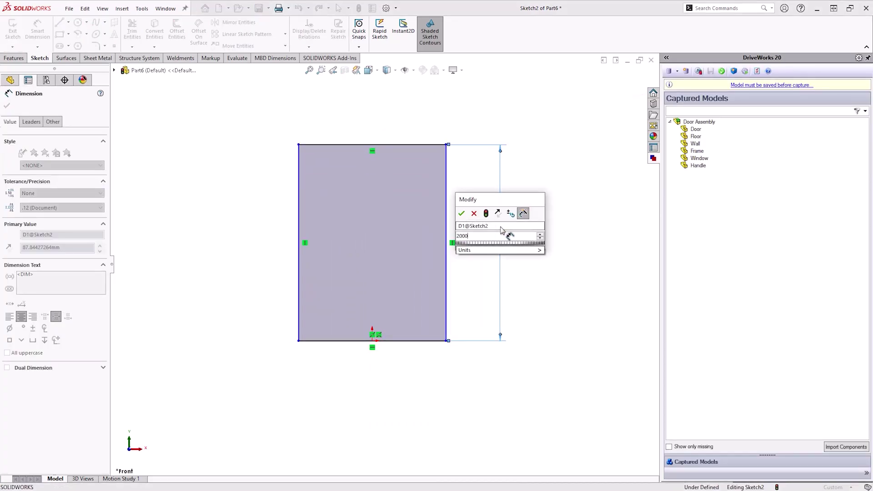
{"action": "key", "text": "Return"}
{"action": "left_click", "coordinate": [437, 145]}
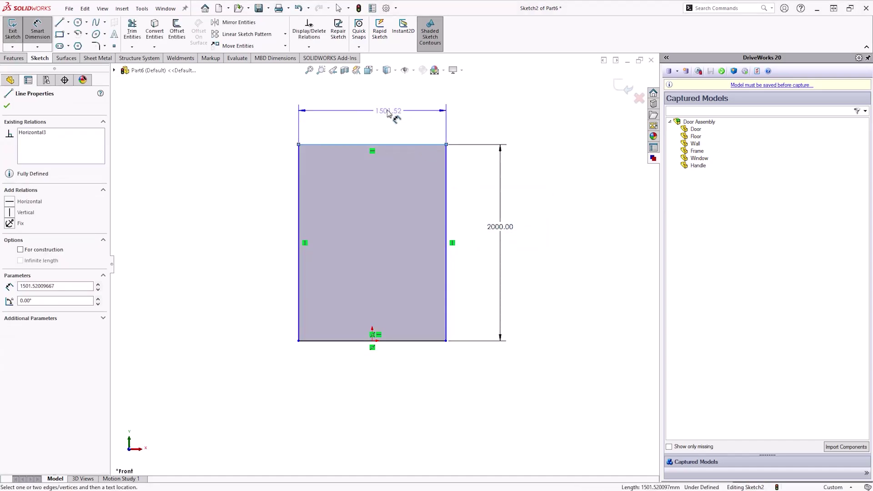
{"action": "left_click", "coordinate": [382, 108]}
{"action": "type", "text": "600"}
{"action": "key", "text": "Return"}
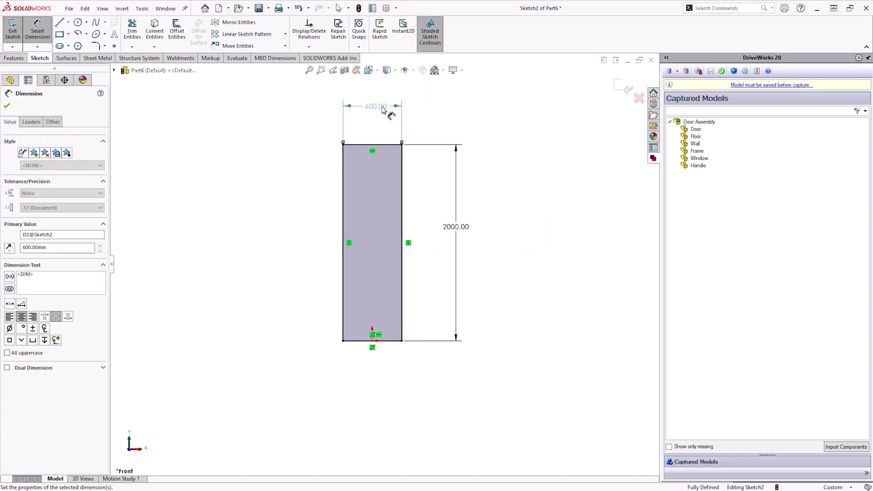
{"action": "key", "text": "Escape"}
{"action": "left_click", "coordinate": [403, 145]}
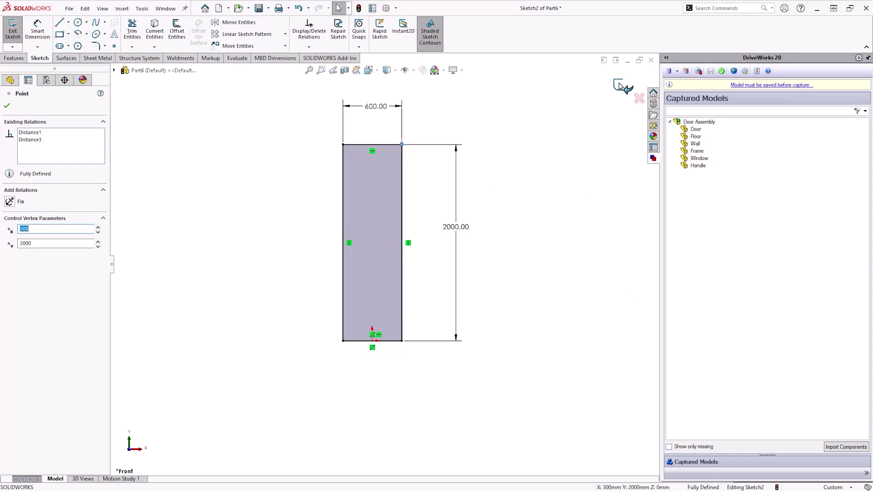
{"action": "left_click", "coordinate": [620, 85]}
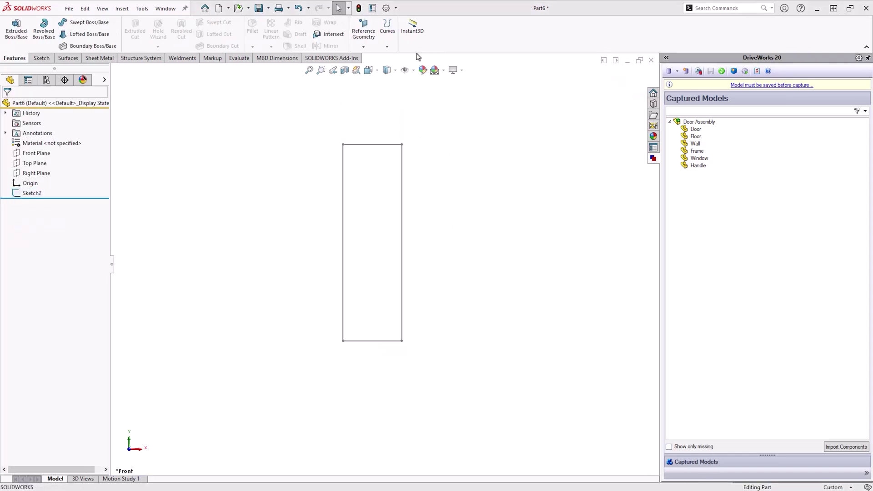
Step: Enable 'Use fully defined sketches' in the Sketch page of System Options
{"action": "left_click", "coordinate": [386, 8]}
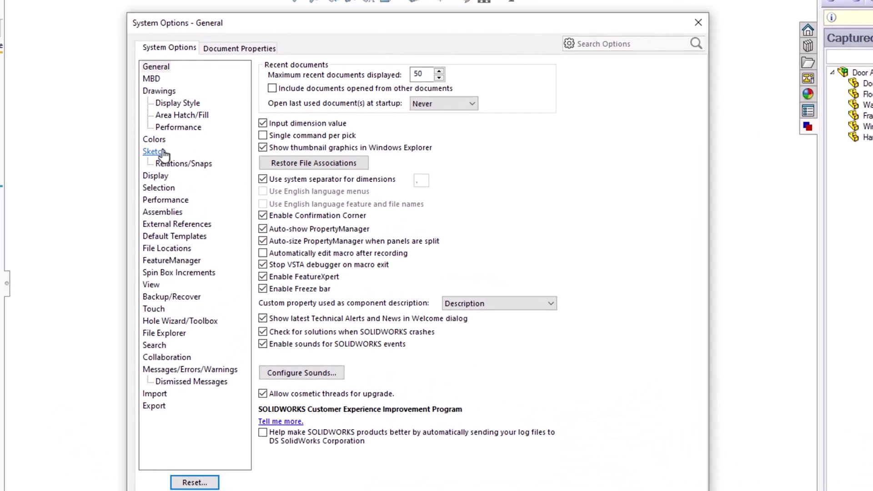
{"action": "left_click", "coordinate": [216, 177]}
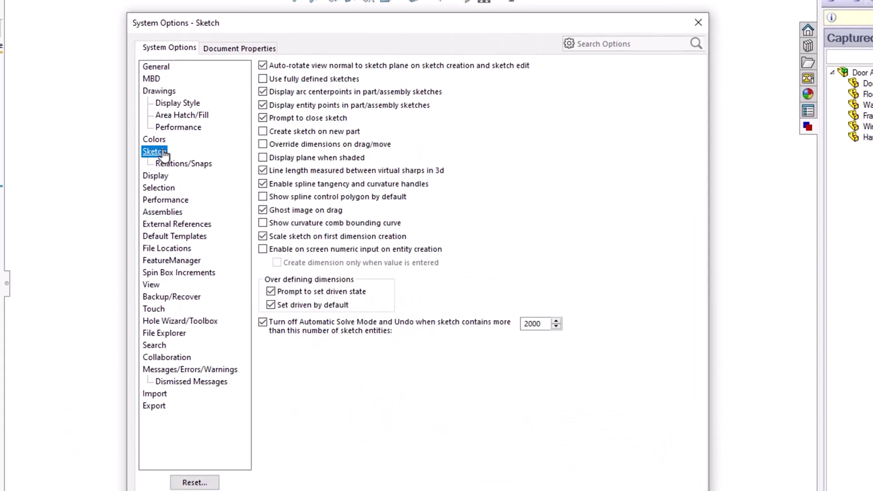
{"action": "left_click", "coordinate": [298, 81]}
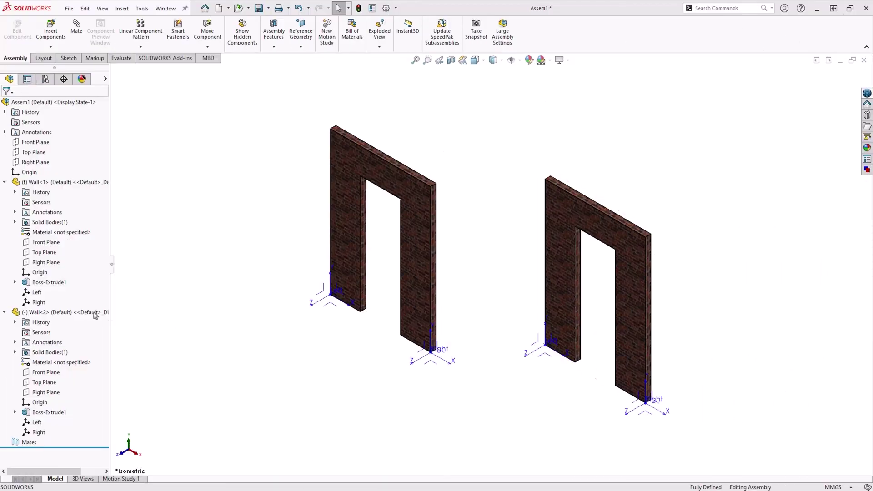
Step: Make Wall<1>'s Right coordinate system coincident with Wall<2>'s Left coordinate system
{"action": "left_click", "coordinate": [41, 304]}
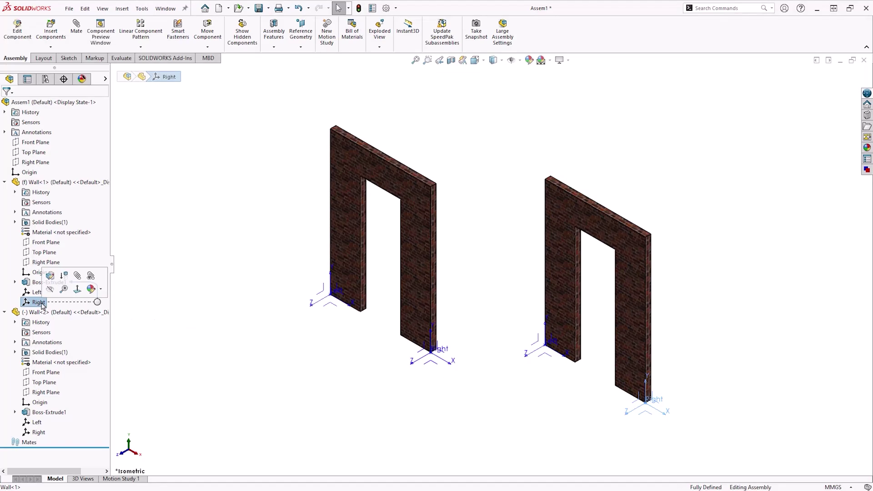
{"action": "left_click", "coordinate": [36, 425], "text": "ctrl"}
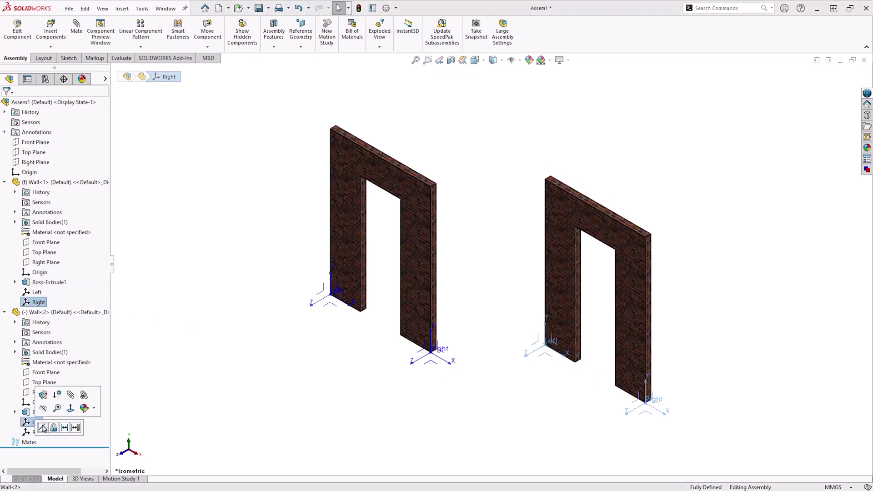
{"action": "left_click", "coordinate": [43, 428]}
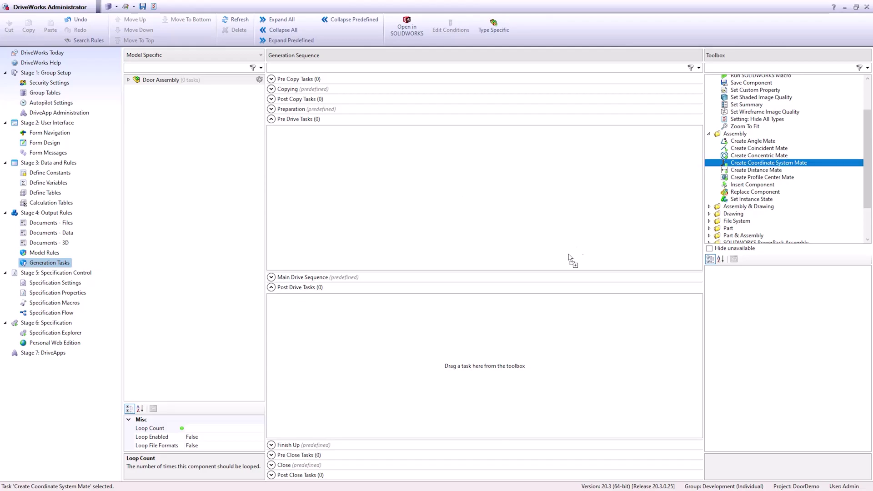
Step: Place a Create Coordinate System Mate task under Post Drive Tasks and select it
{"action": "left_click_drag", "start_coordinate": [522, 319], "coordinate": [524, 321]}
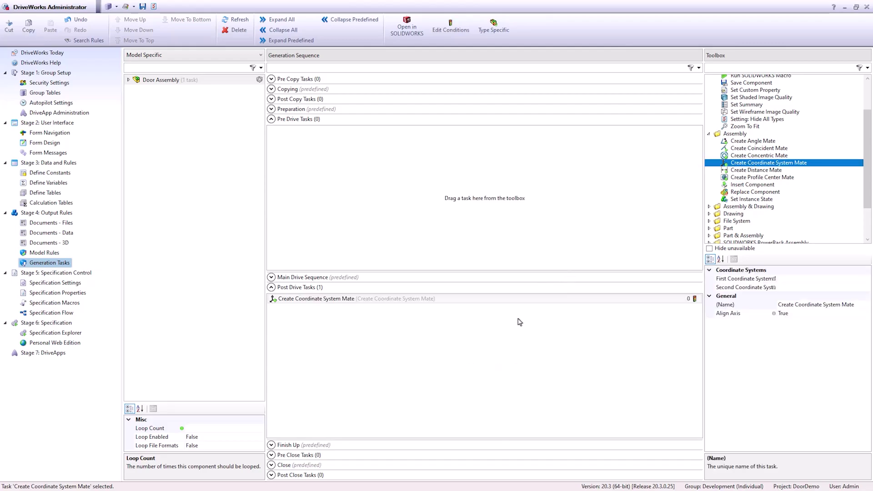
{"action": "left_click", "coordinate": [513, 302]}
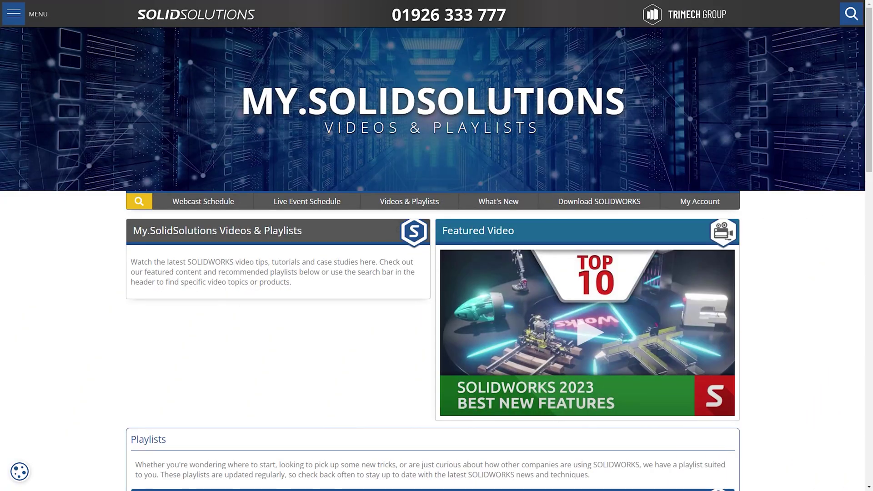
Step: Page the Getting Started playlist to the Assemblies, Drawings, Sheet Metal and Weldments videos
{"action": "scroll", "coordinate": [828, 250], "scroll_direction": "down", "scroll_amount": 6}
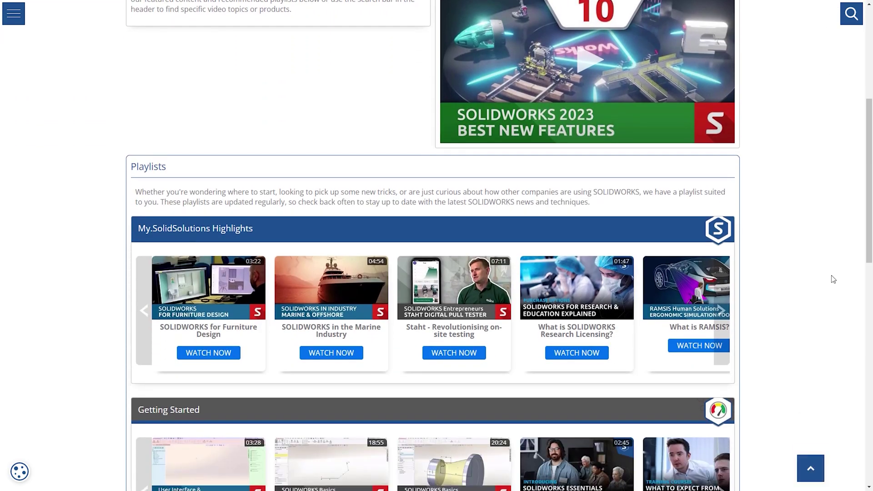
{"action": "scroll", "coordinate": [834, 279], "scroll_direction": "down", "scroll_amount": 5}
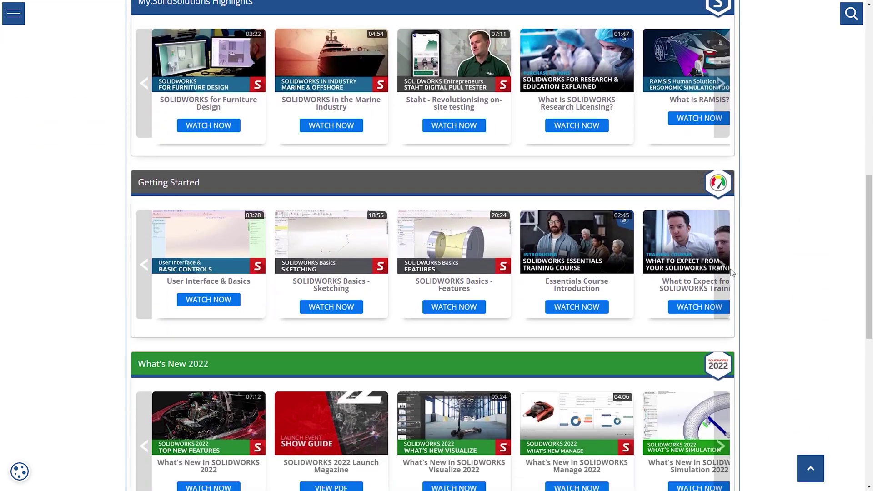
{"action": "left_click", "coordinate": [723, 266]}
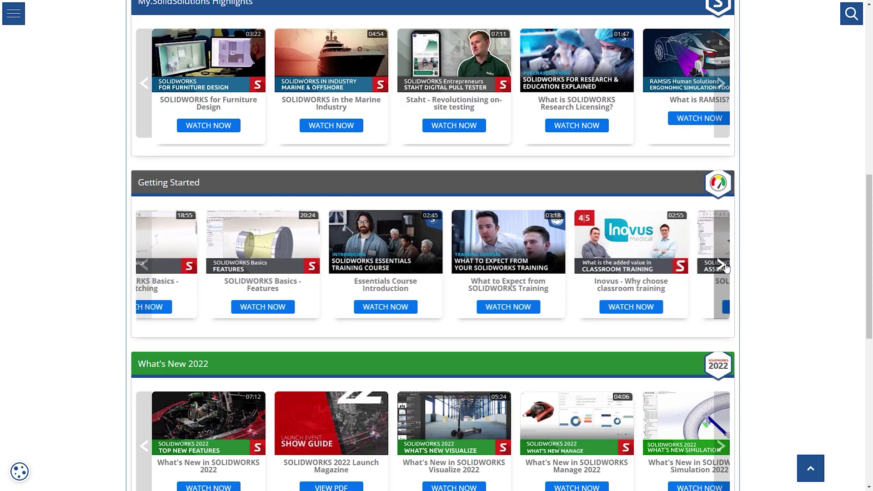
{"action": "left_click", "coordinate": [723, 266]}
{"action": "left_click", "coordinate": [723, 266]}
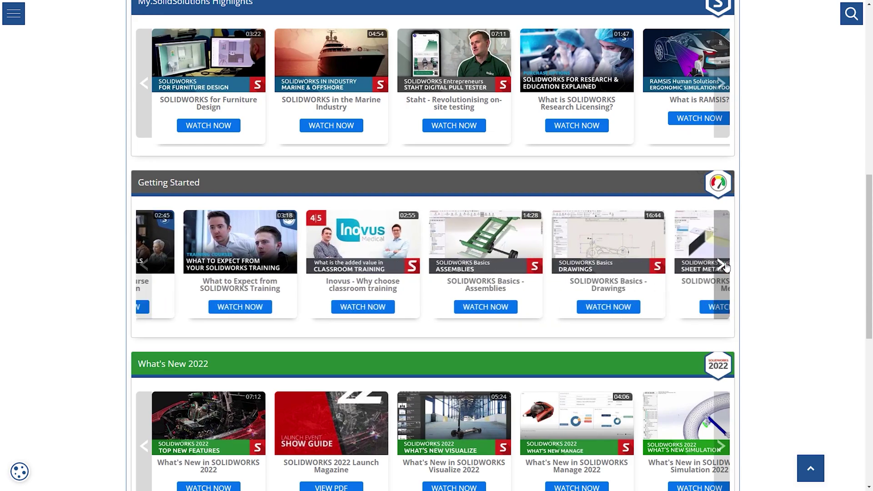
{"action": "left_click", "coordinate": [723, 266]}
{"action": "left_click", "coordinate": [723, 266]}
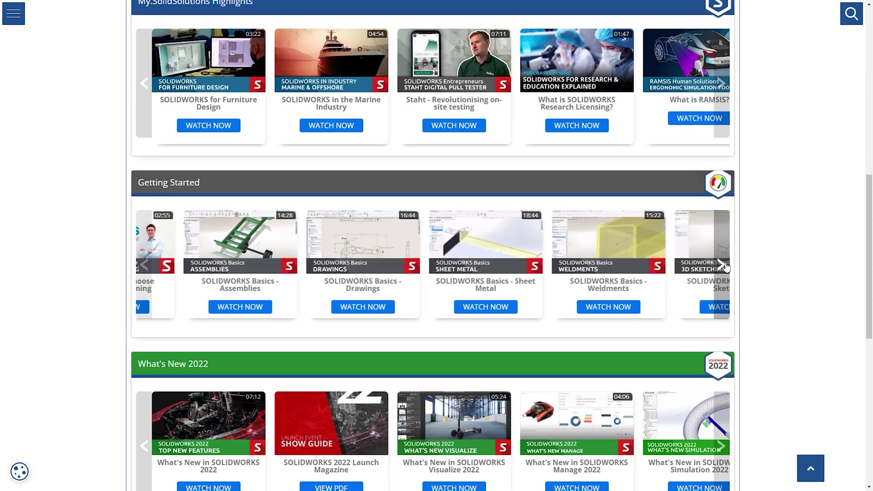